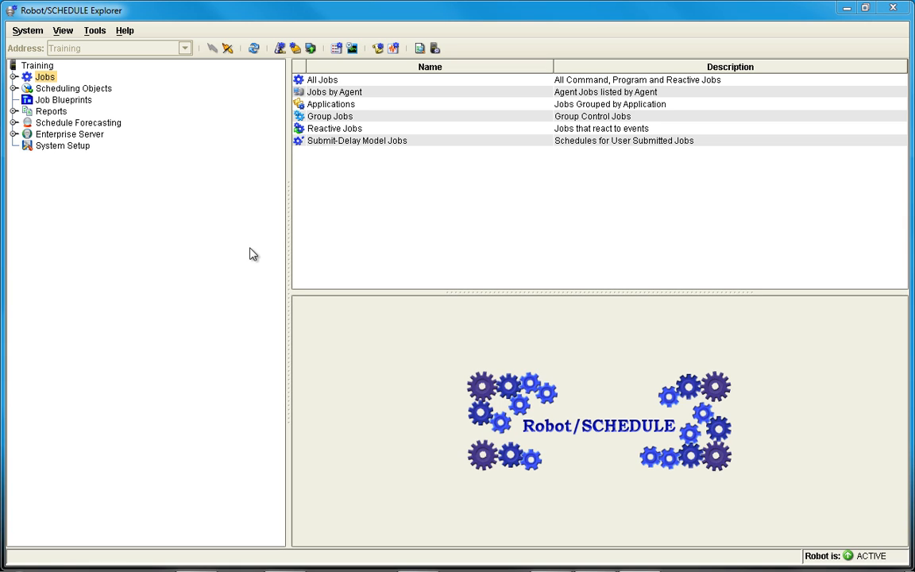
# Step: List the jobs that belong to the ACCOUNTING application
pyautogui.click(12, 76)
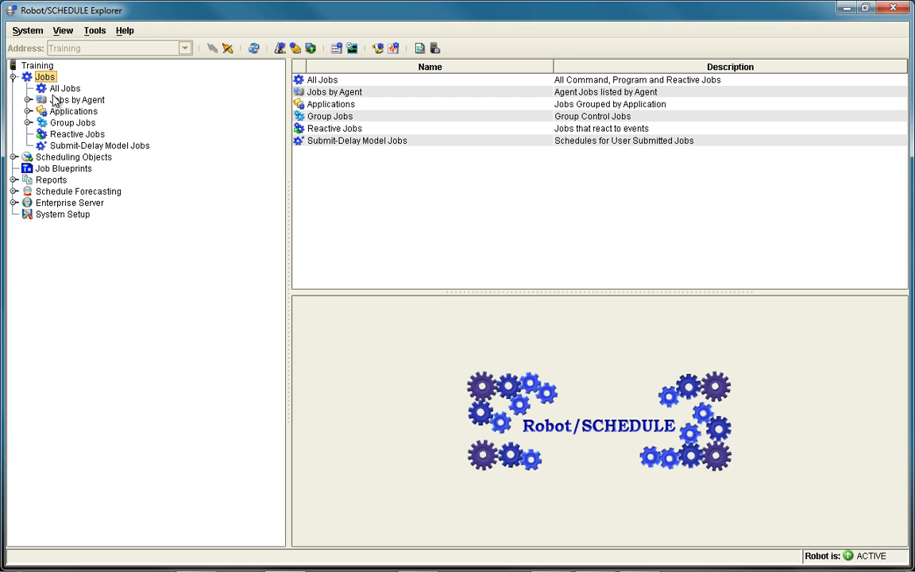
pyautogui.click(27, 111)
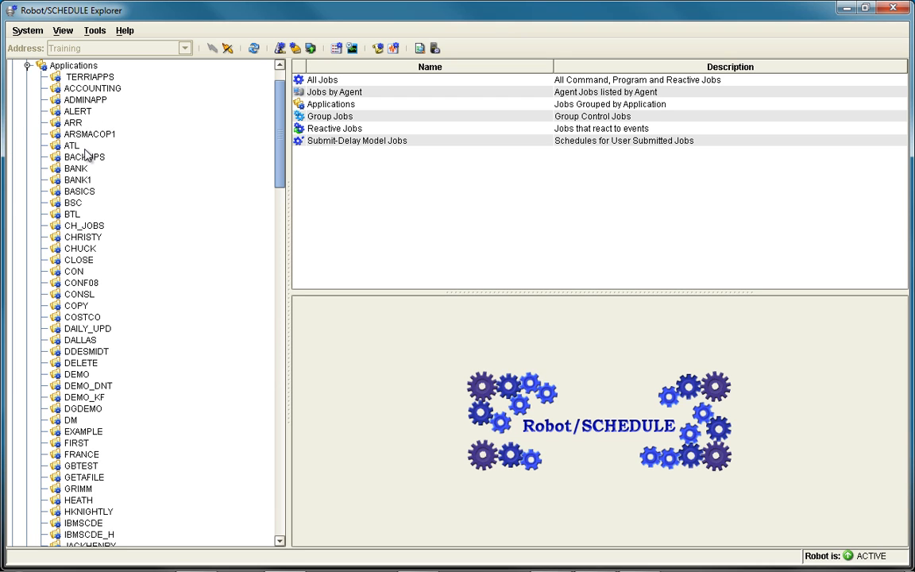
pyautogui.click(92, 89)
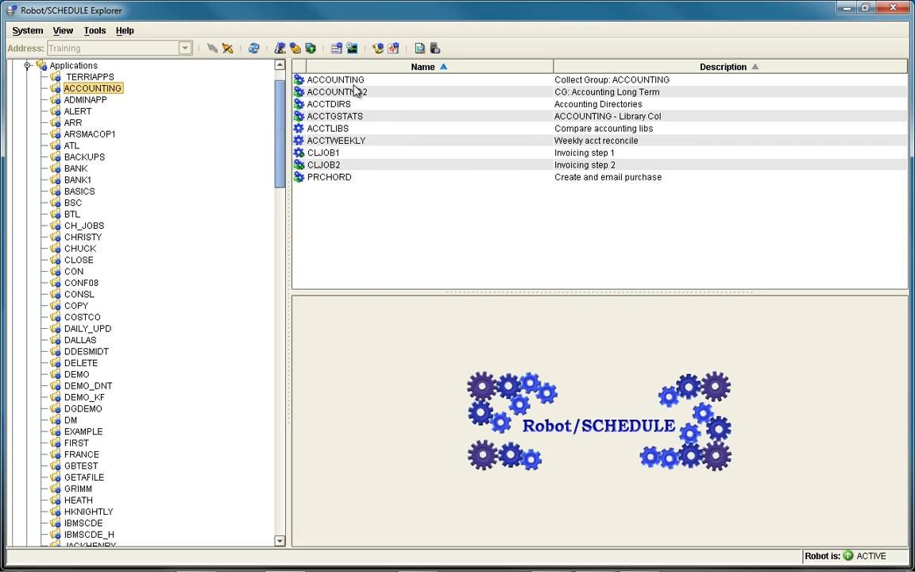
pyautogui.moveTo(355, 91)
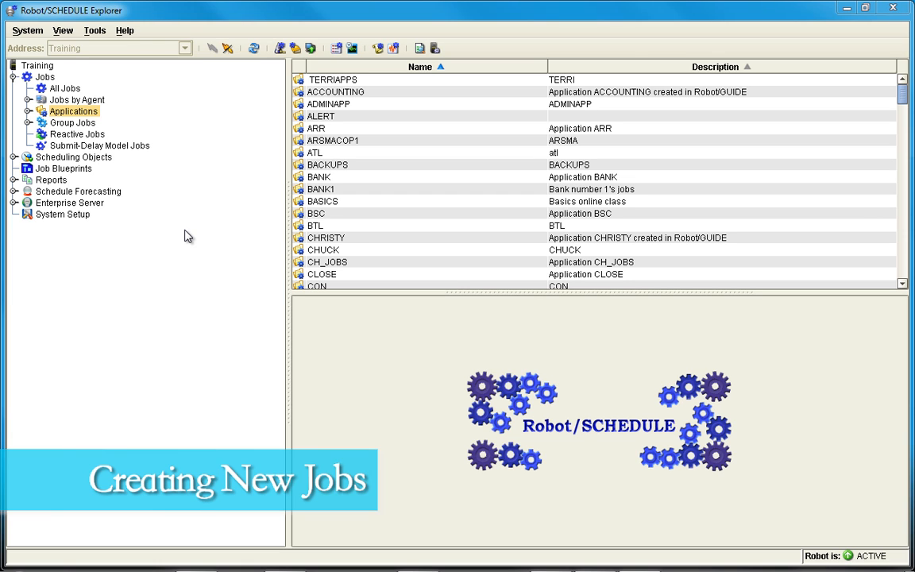
# Step: Start a new Command job in the Job Creation Wizard, named BILLING with the description "Billing cycle 21"
pyautogui.click(281, 49)
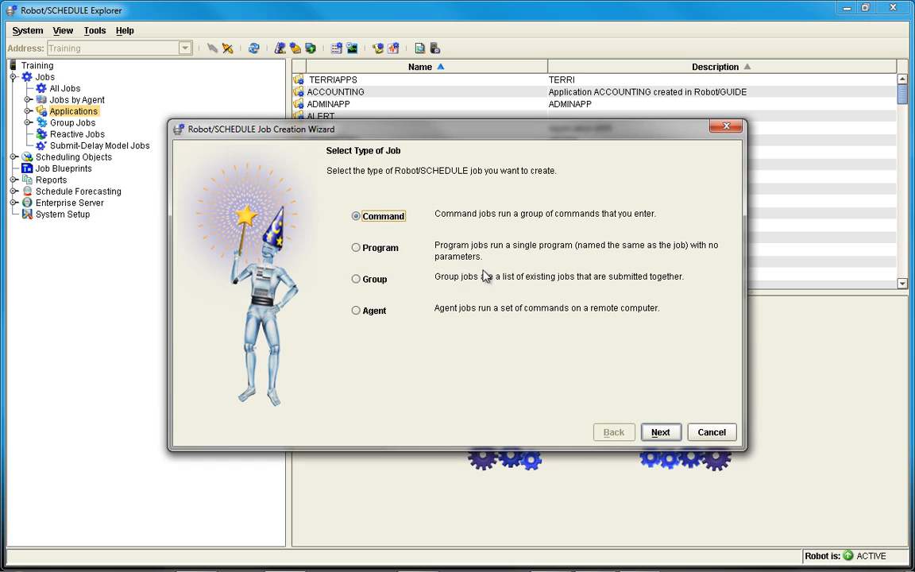
pyautogui.click(660, 434)
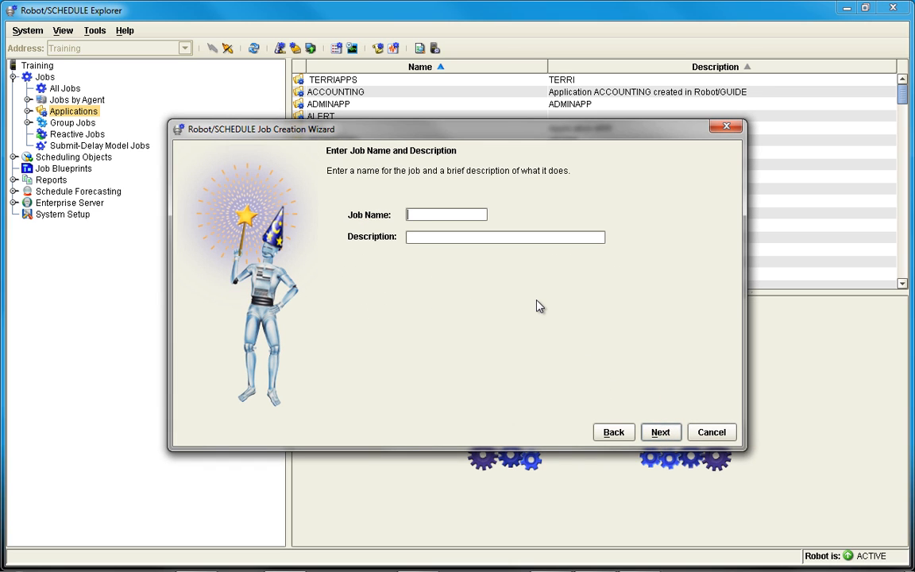
pyautogui.write('BILLING')
pyautogui.press('Tab')
pyautogui.write('Billing')
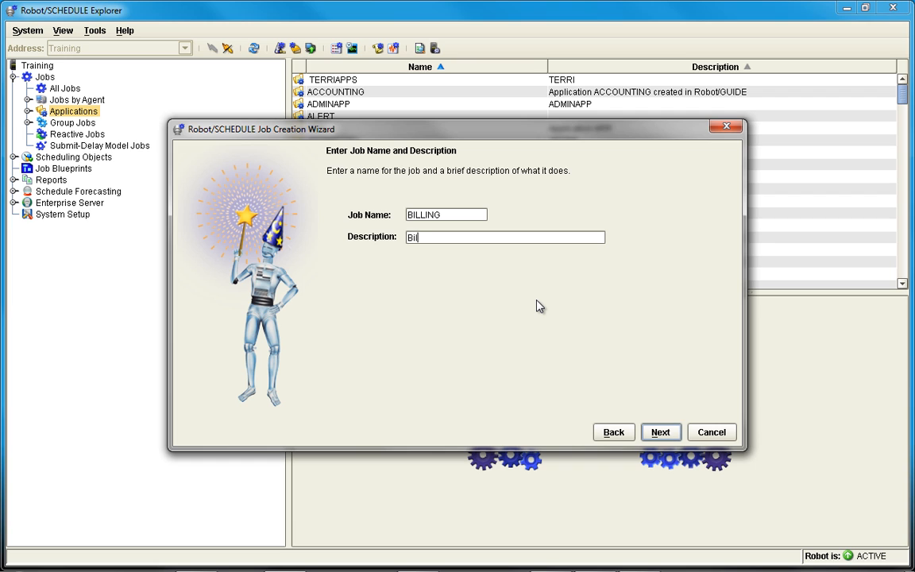
pyautogui.write(' cycle 21')
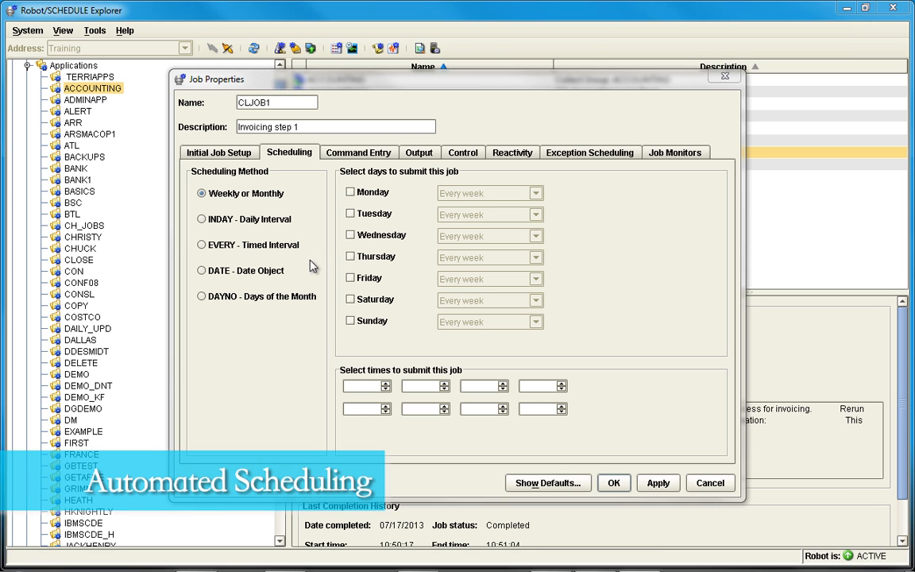
# Step: Schedule job CLJOB1 to be submitted every week on Monday through Friday
pyautogui.click(350, 192)
pyautogui.click(350, 213)
pyautogui.click(350, 235)
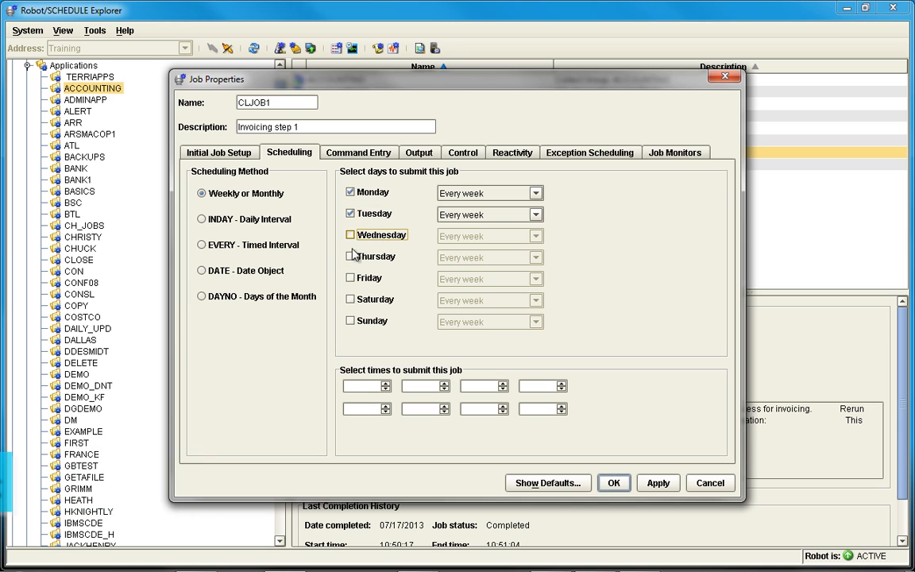
pyautogui.click(351, 256)
pyautogui.click(350, 278)
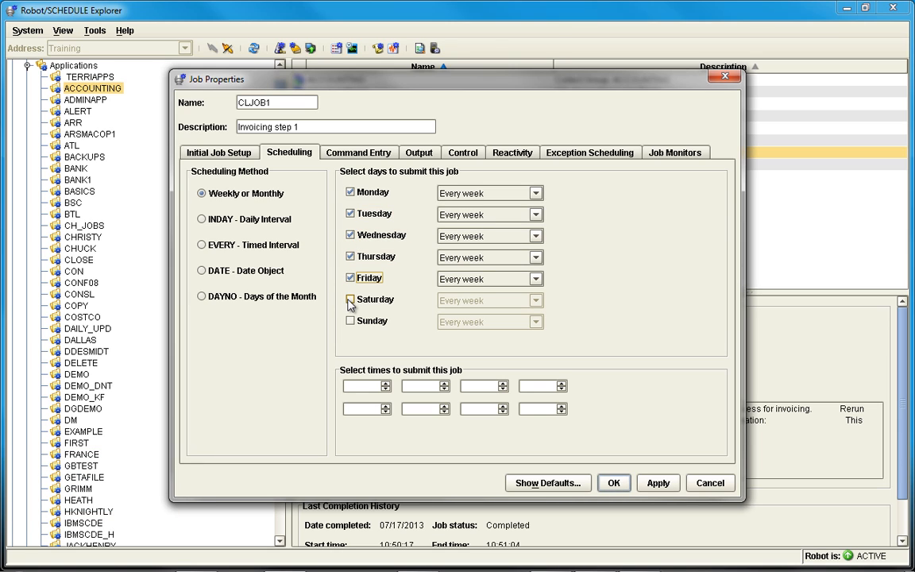
# Step: Add Saturday in the last week of the month and Sunday in the first week of the month to CLJOB1's run days
pyautogui.click(350, 300)
pyautogui.click(536, 302)
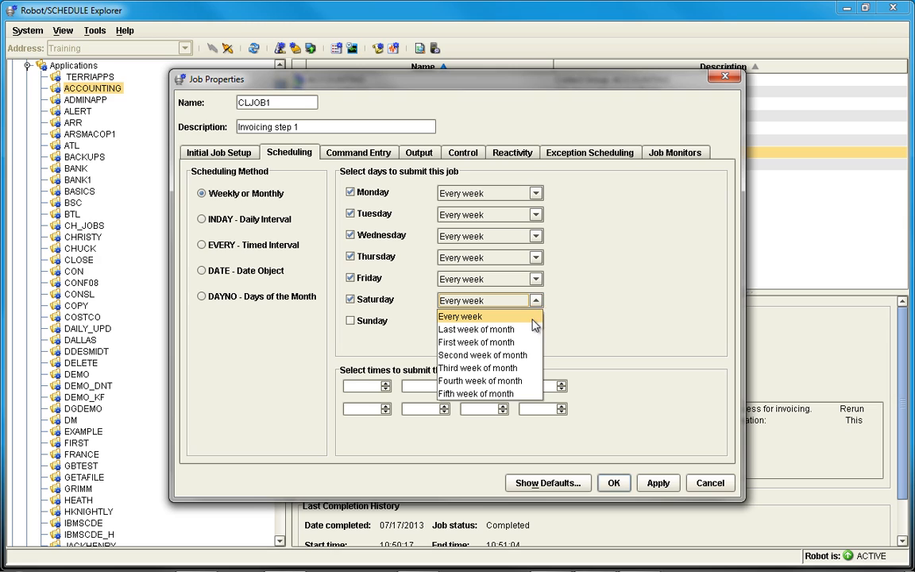
pyautogui.click(526, 328)
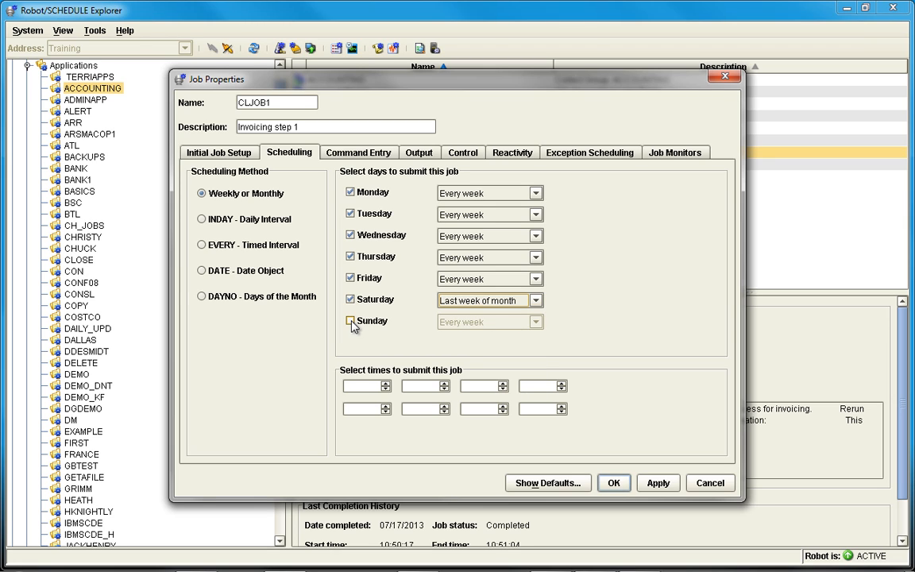
pyautogui.click(352, 322)
pyautogui.click(536, 322)
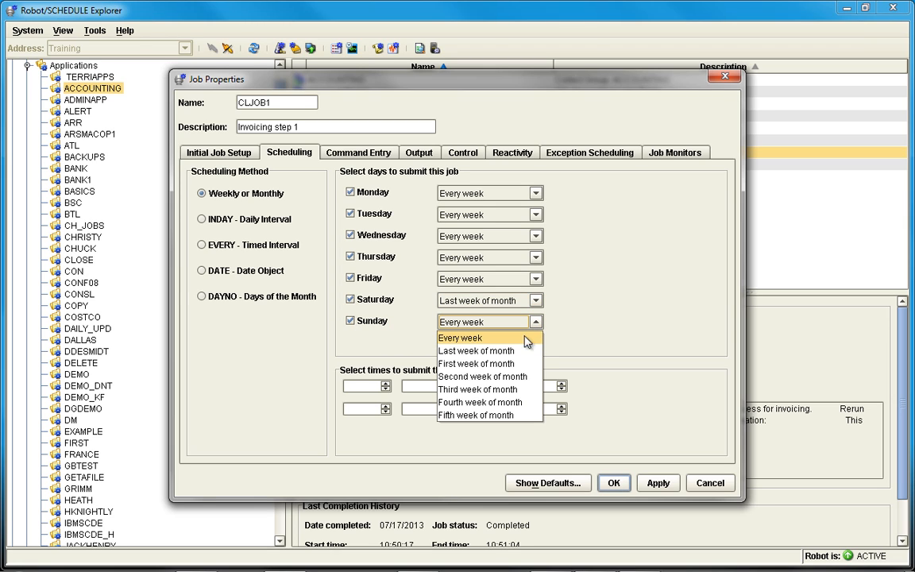
pyautogui.click(519, 365)
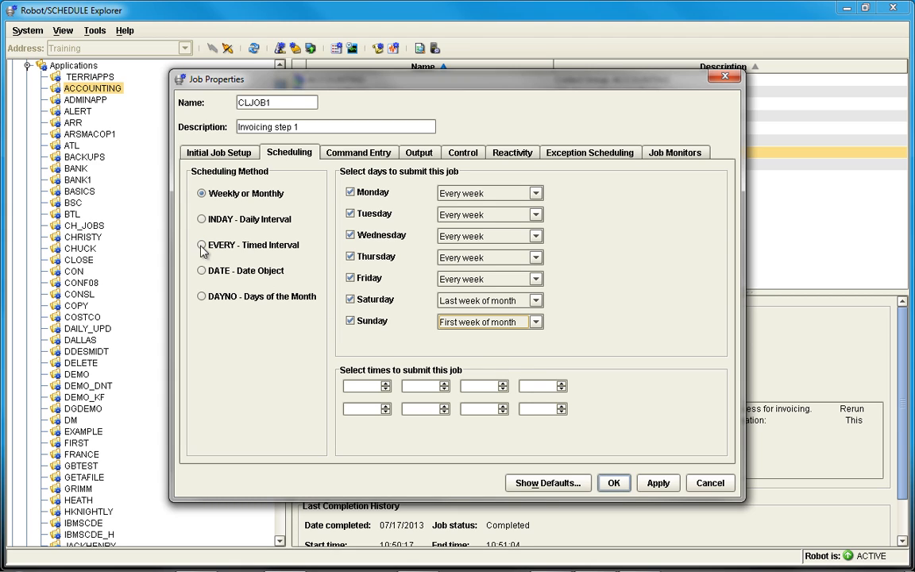
# Step: Try the DAYNO scheduling method for CLJOB1 with days 1 and 16 on a fiscal basis, and return to Weekly or Monthly
pyautogui.click(202, 296)
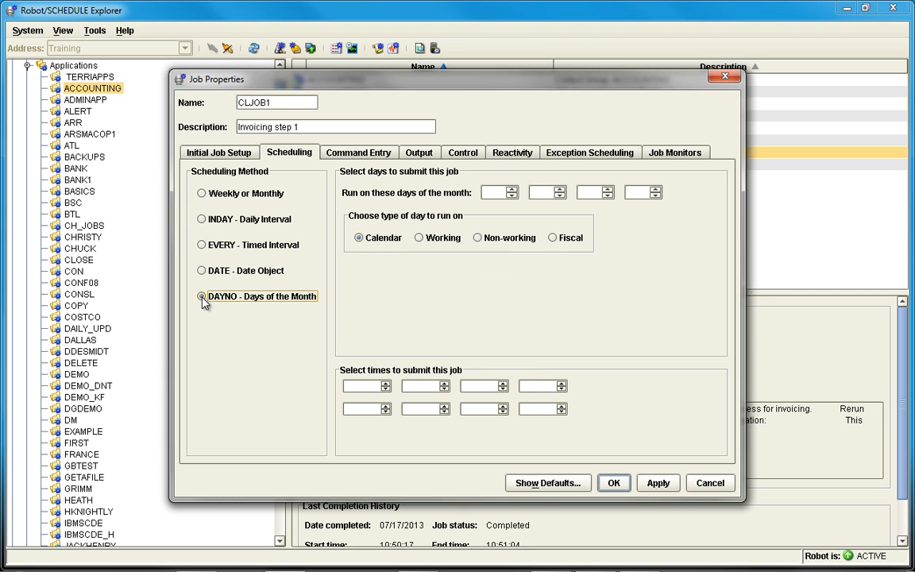
pyautogui.click(497, 194)
pyautogui.write('1')
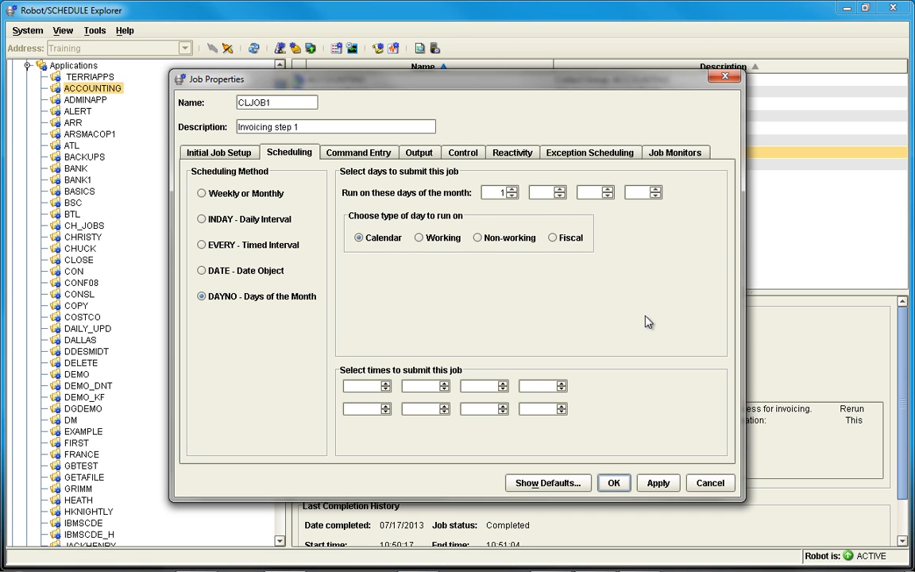
pyautogui.write('16')
pyautogui.click(552, 239)
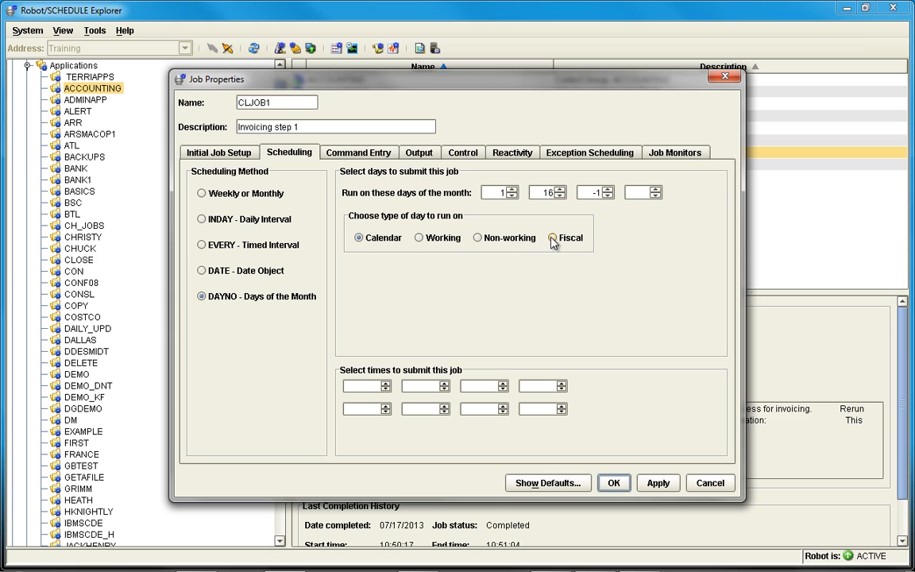
pyautogui.click(202, 193)
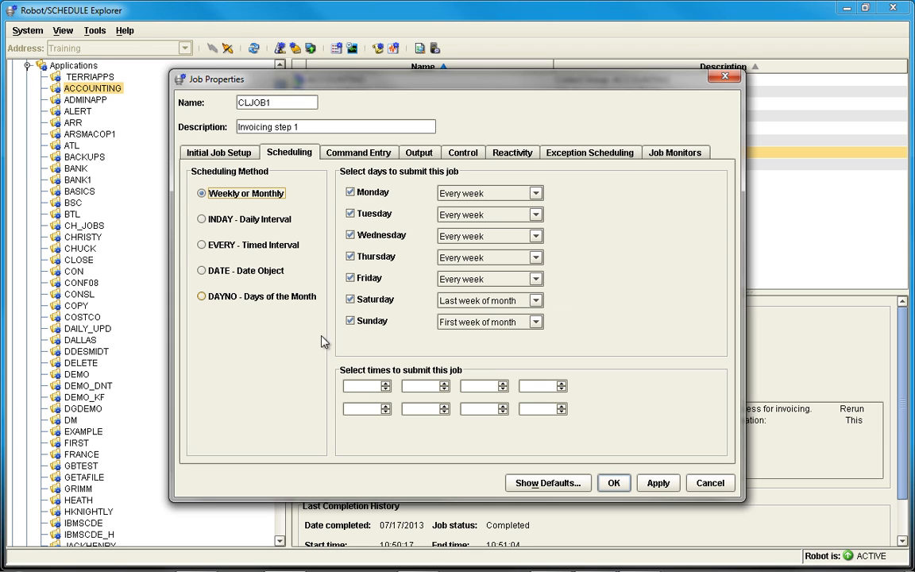
# Step: Change CLJOB1 to the EVERY timed interval of 60 minutes and exclude Saturday and Sunday
pyautogui.click(358, 386)
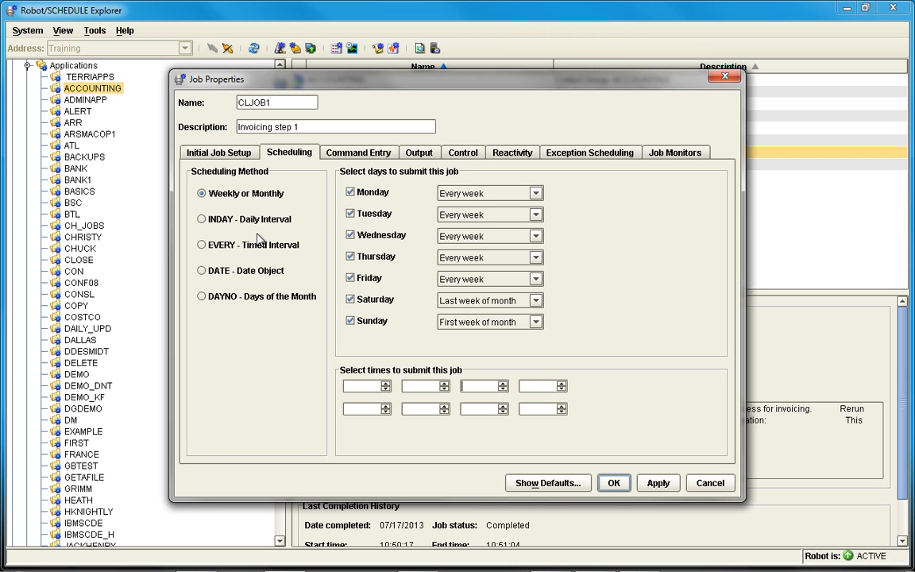
pyautogui.click(202, 246)
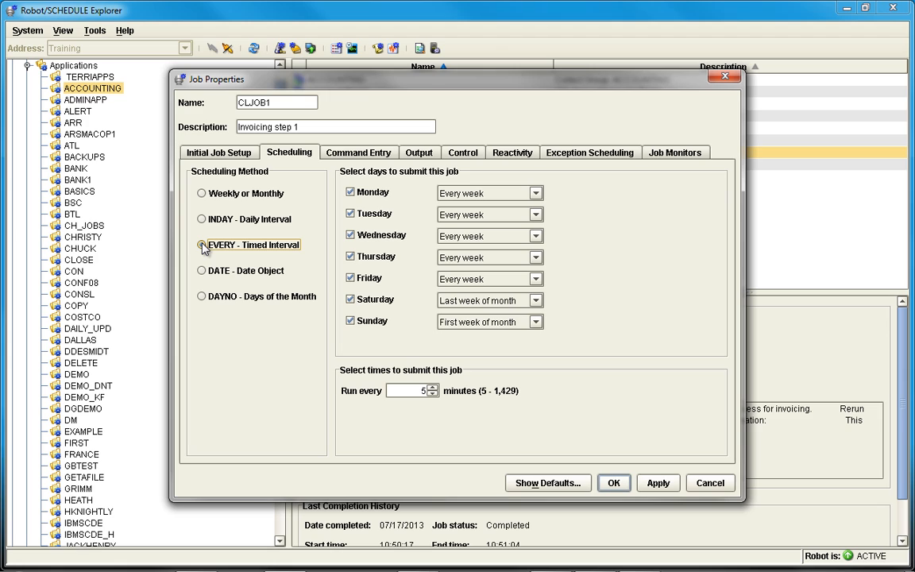
pyautogui.moveTo(421, 391); pyautogui.dragTo(450, 405)
pyautogui.write('60')
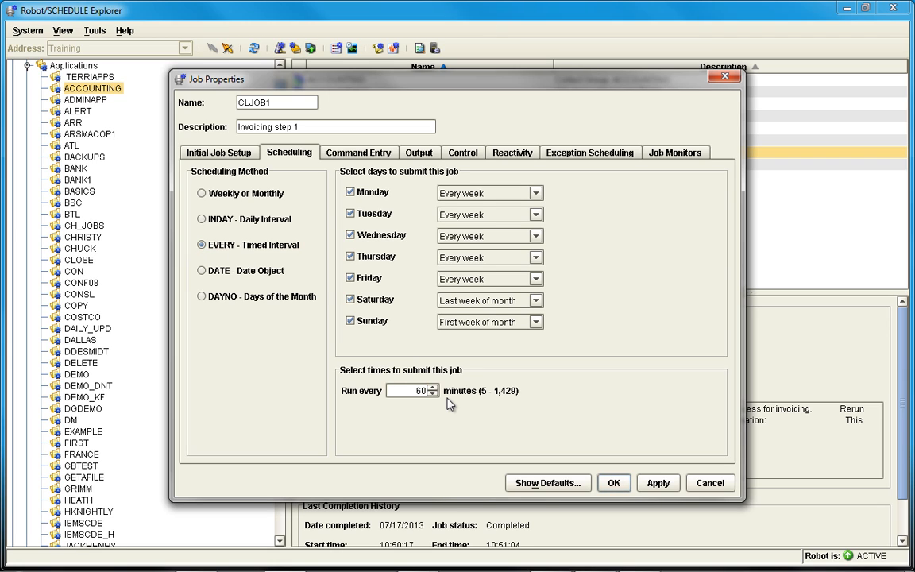
pyautogui.click(350, 299)
pyautogui.click(350, 321)
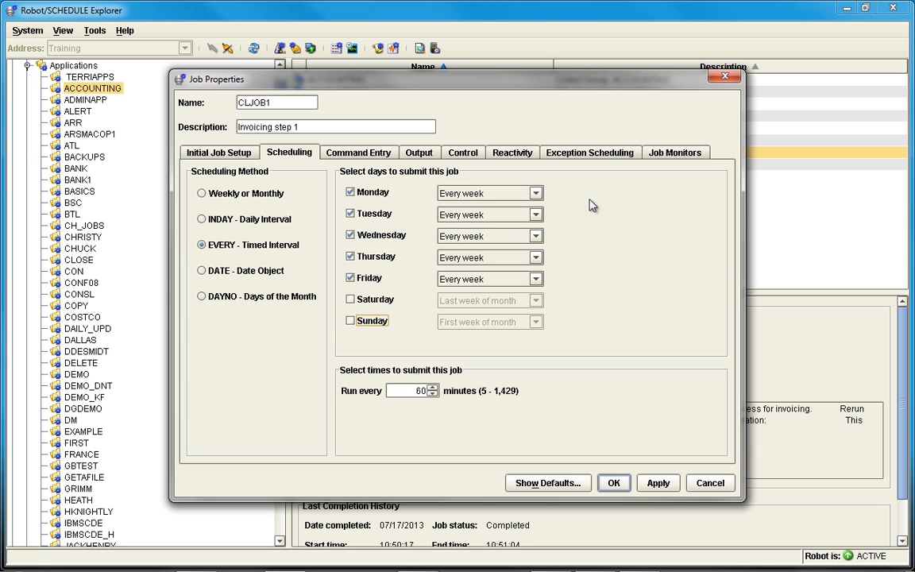
# Step: Restrict CLJOB1's submission to the time range 09:00 to 17:00 in its exception scheduling
pyautogui.click(599, 157)
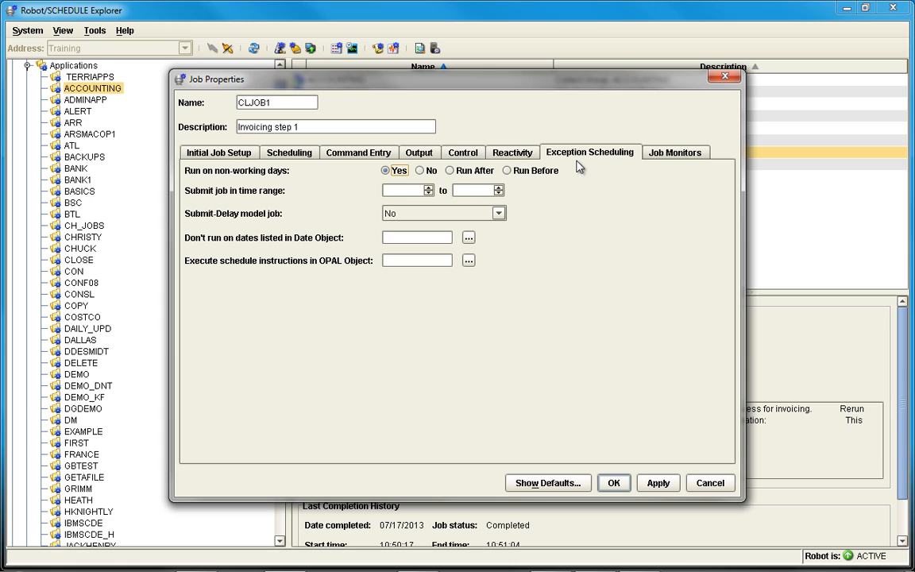
pyautogui.click(404, 193)
pyautogui.write('0900')
pyautogui.click(453, 190)
pyautogui.write('17:00')
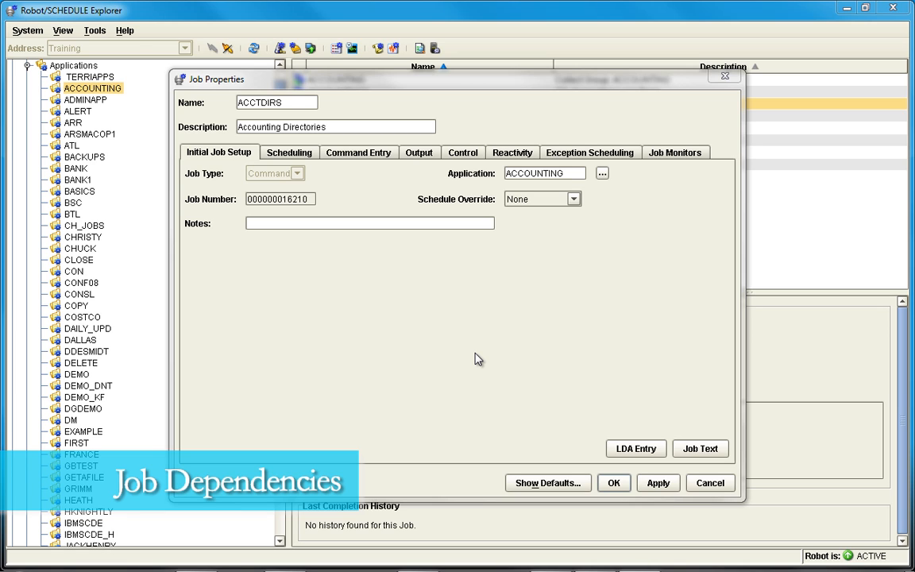
# Step: View the reactive prerequisites of job ACCTDIRS and the options for adding a Robot job, leaving without adding one
pyautogui.click(519, 155)
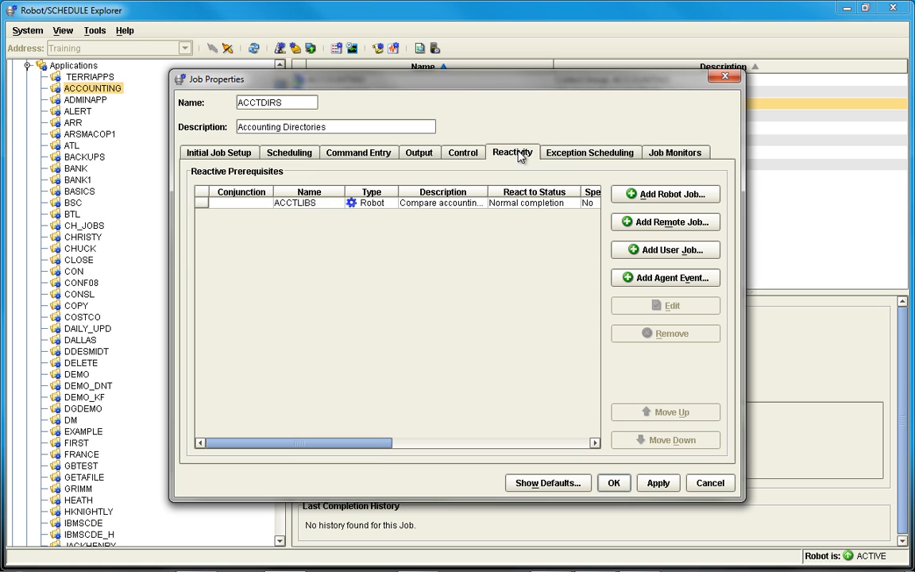
pyautogui.click(667, 195)
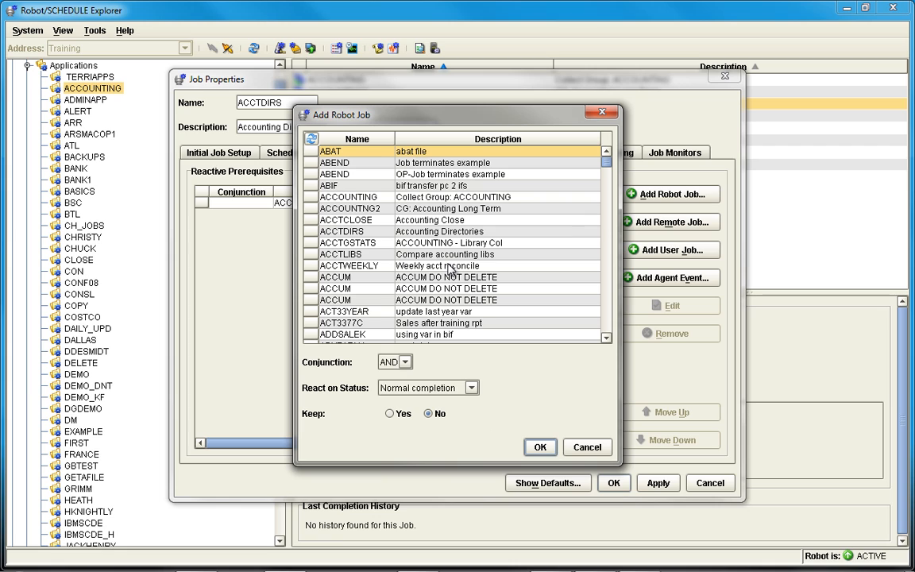
pyautogui.click(588, 448)
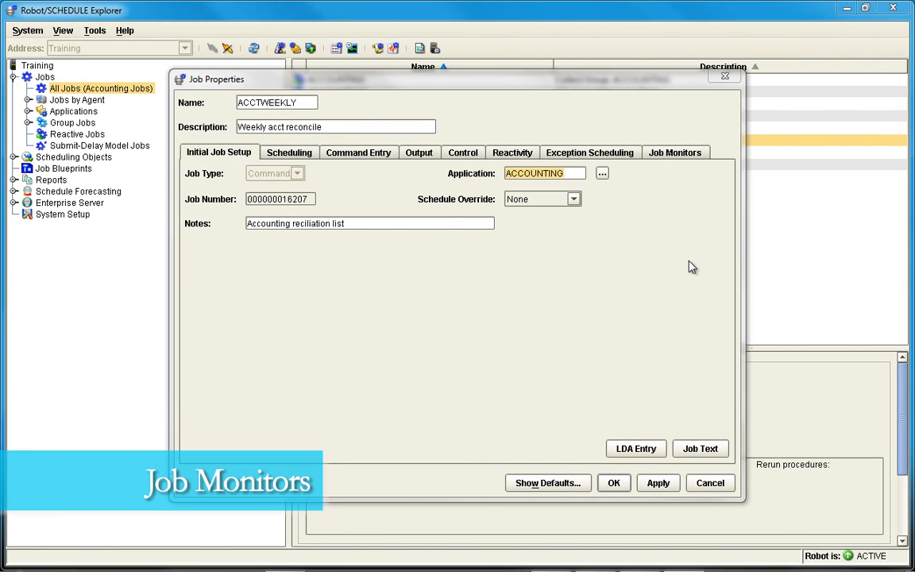
# Step: Open the job monitor settings of job ACCTWEEKLY
pyautogui.click(676, 153)
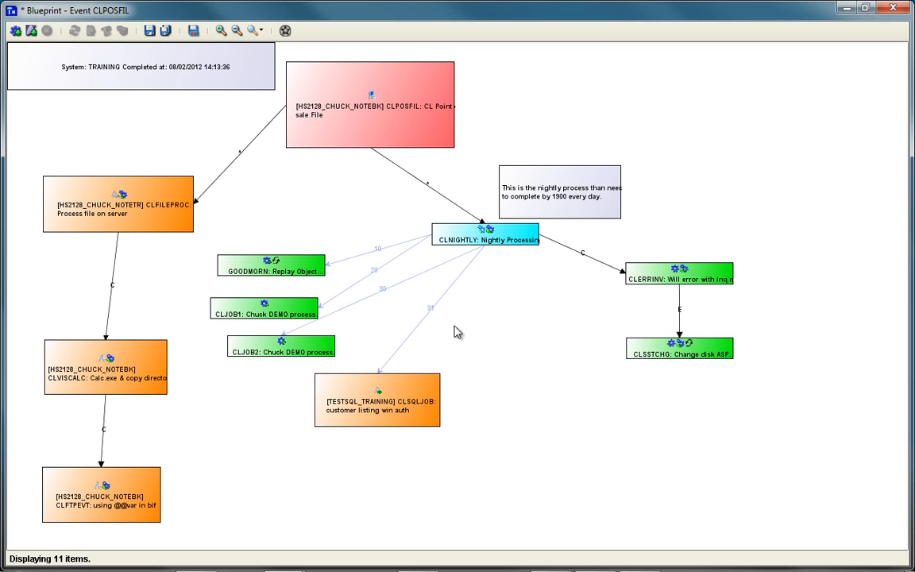
# Step: Look at the schedule override options for the CLNIGHTLY job in the CLPOSFIL blueprint without applying any
pyautogui.rightClick(501, 238)
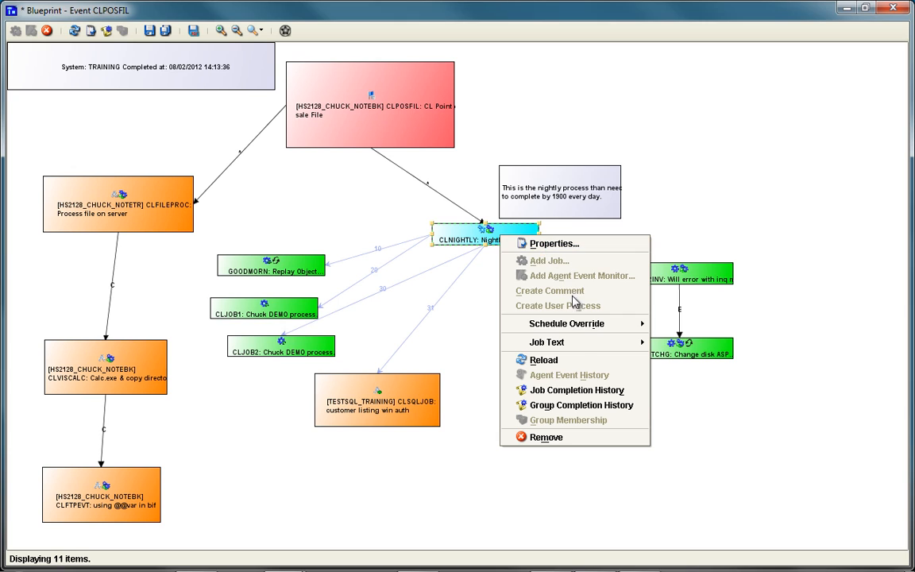
pyautogui.moveTo(578, 330)
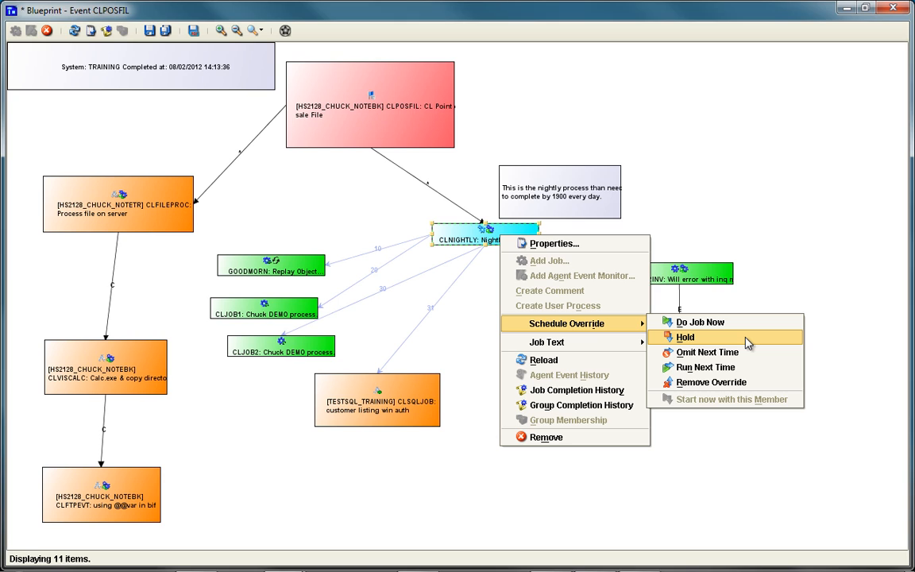
pyautogui.click(709, 460)
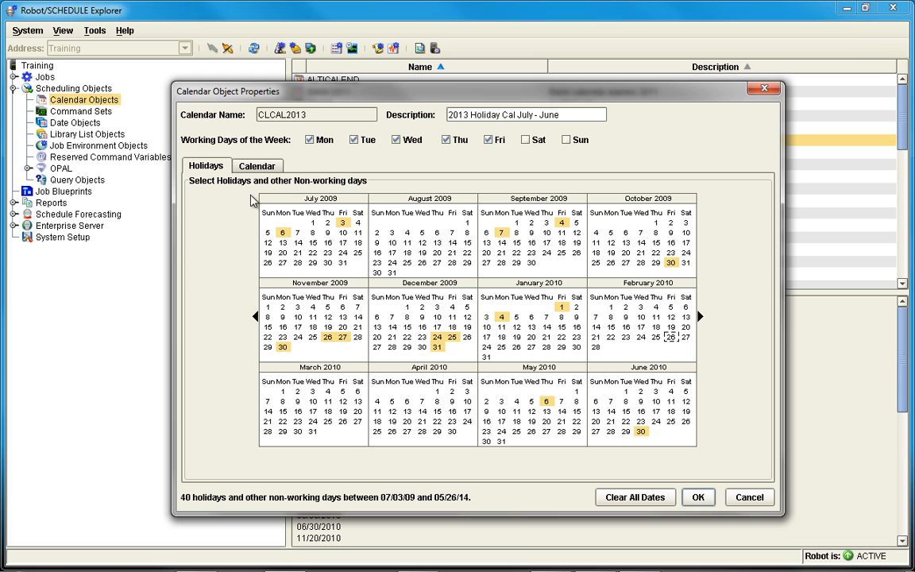
# Step: Show the Calendar settings of the calendar object CLCAL2013
pyautogui.click(257, 167)
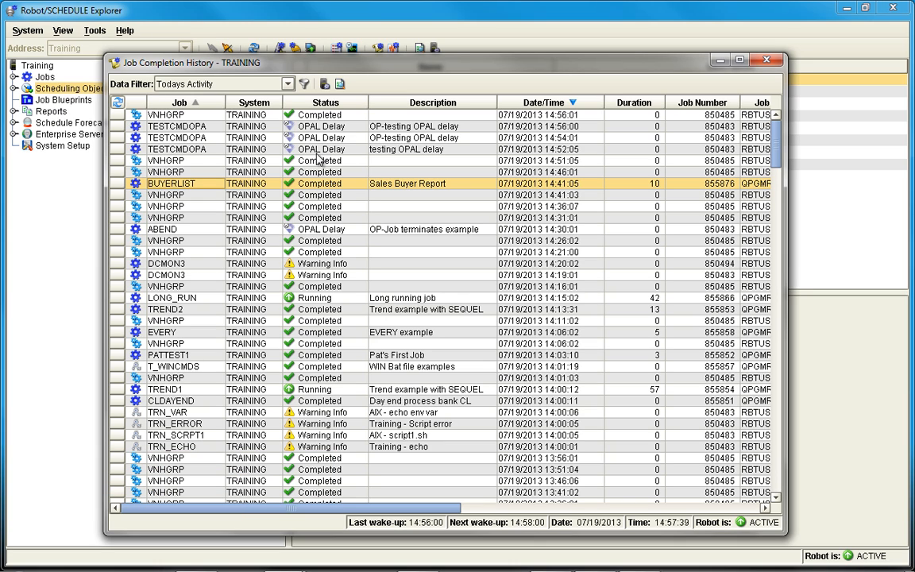
# Step: Look through the record actions and data filter choices in the Job Completion History, and close the history
pyautogui.rightClick(333, 194)
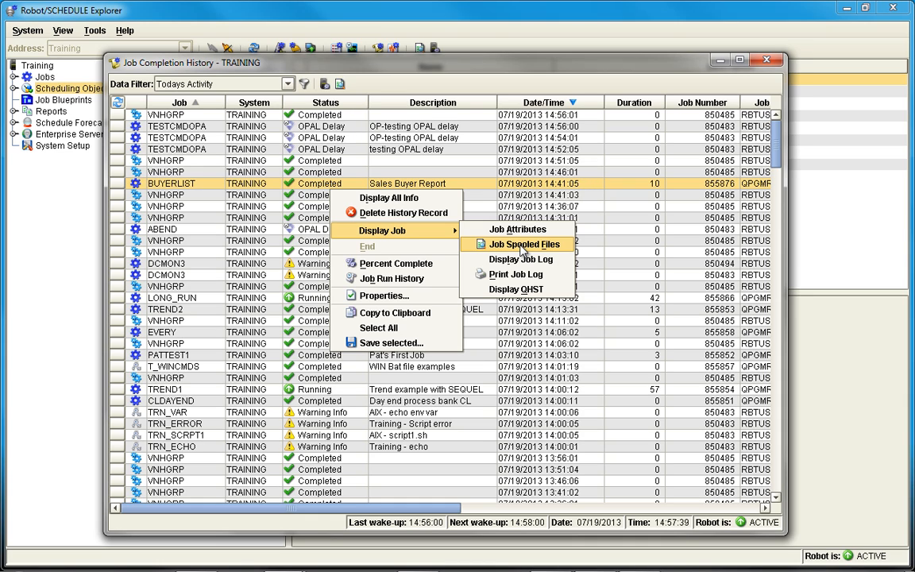
pyautogui.click(287, 89)
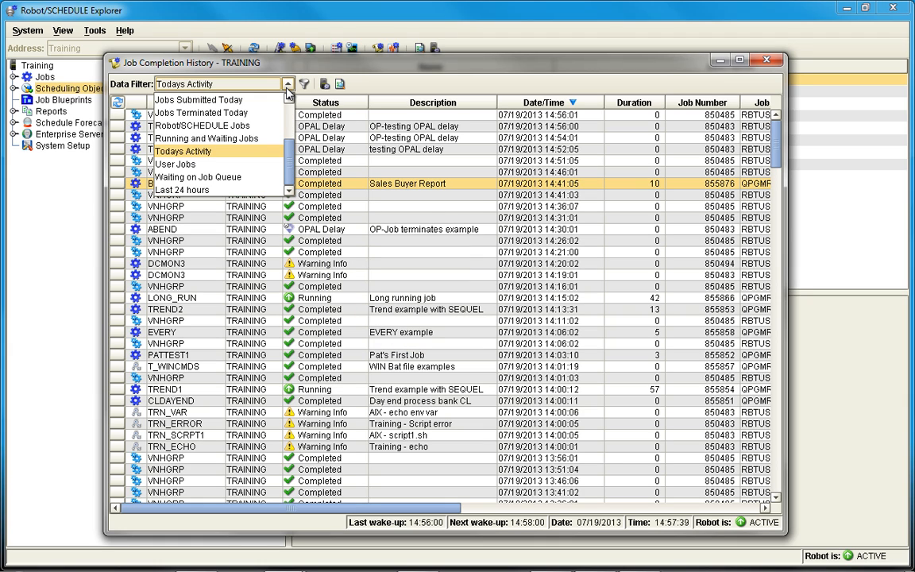
pyautogui.click(428, 255)
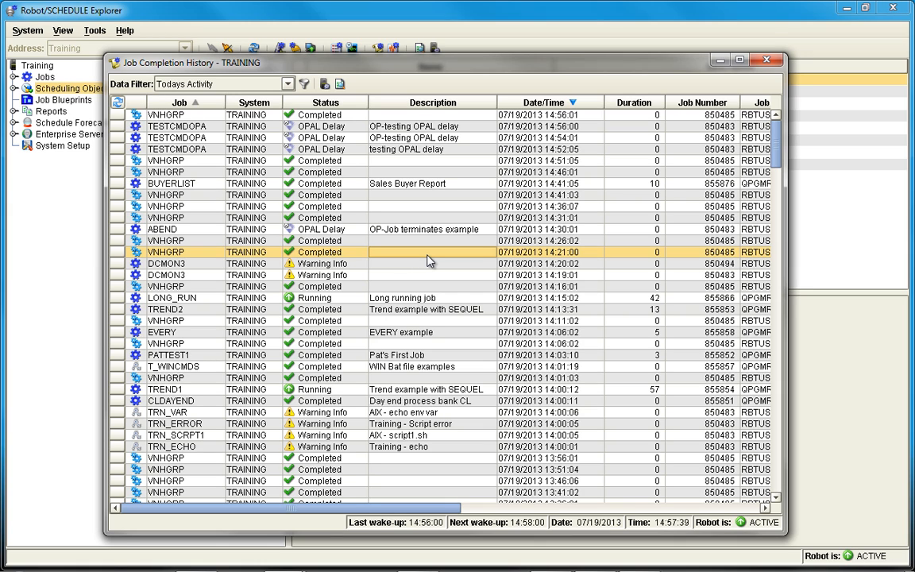
pyautogui.hotkey('alt', 'F4')
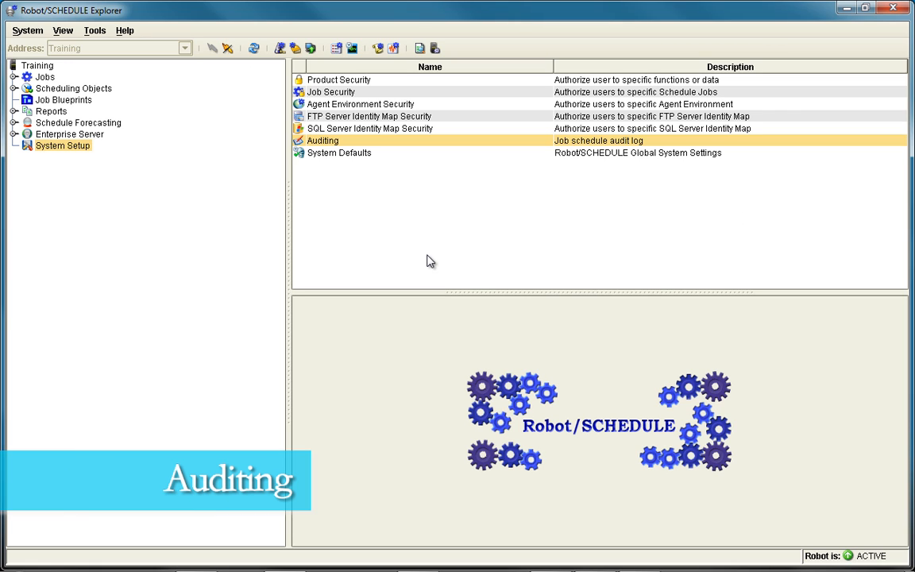
# Step: Open the job schedule audit log from the Auditing entry in System Setup
pyautogui.rightClick(396, 145)
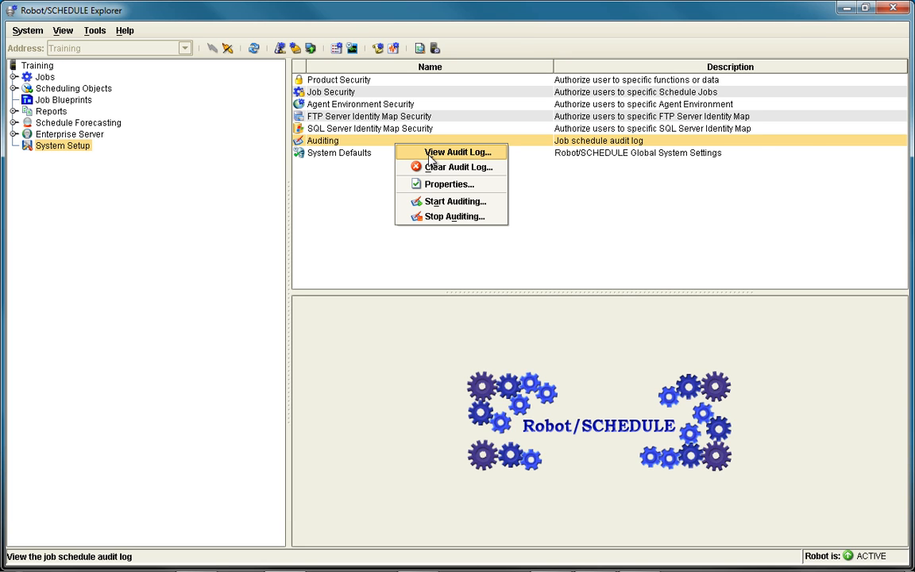
pyautogui.click(421, 152)
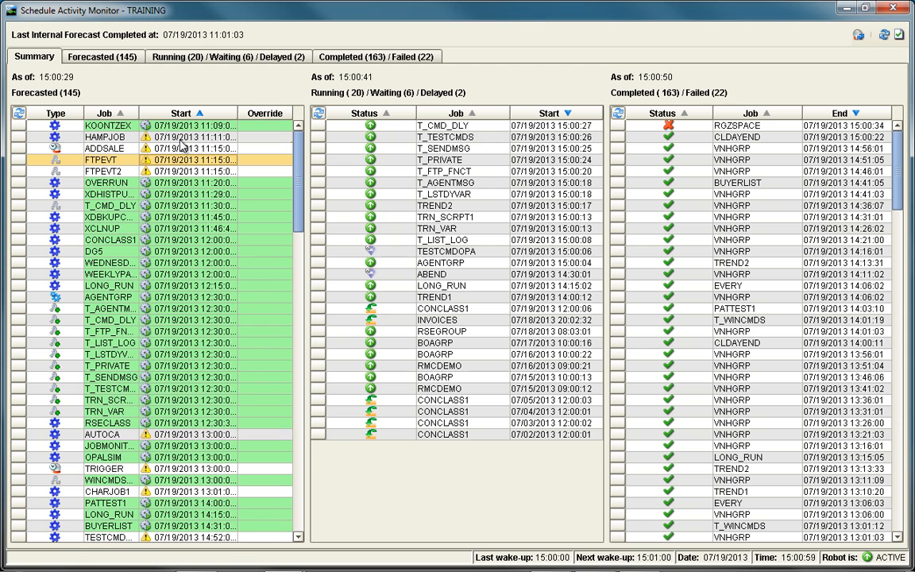
# Step: Look through the forecasted jobs and the running, waiting and delayed jobs in the Schedule Activity Monitor summary
pyautogui.scroll(-9, 182, 143)
pyautogui.scroll(3, 182, 143)
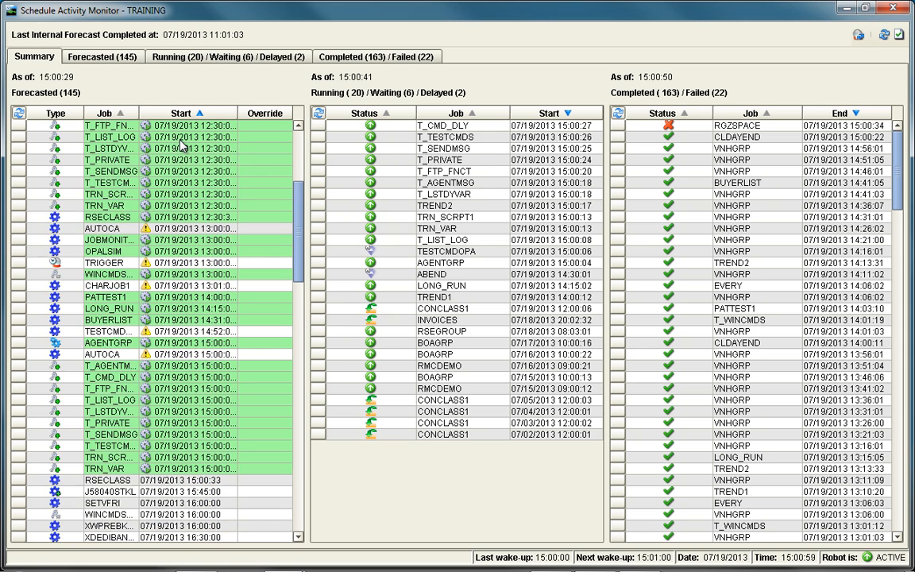
pyautogui.scroll(6, 182, 144)
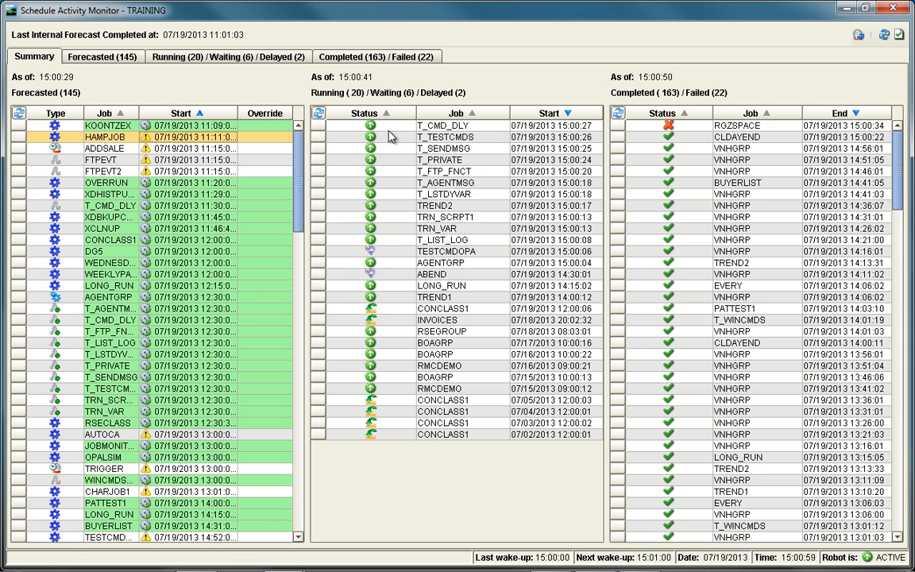
pyautogui.moveTo(389, 132); pyautogui.dragTo(379, 241)
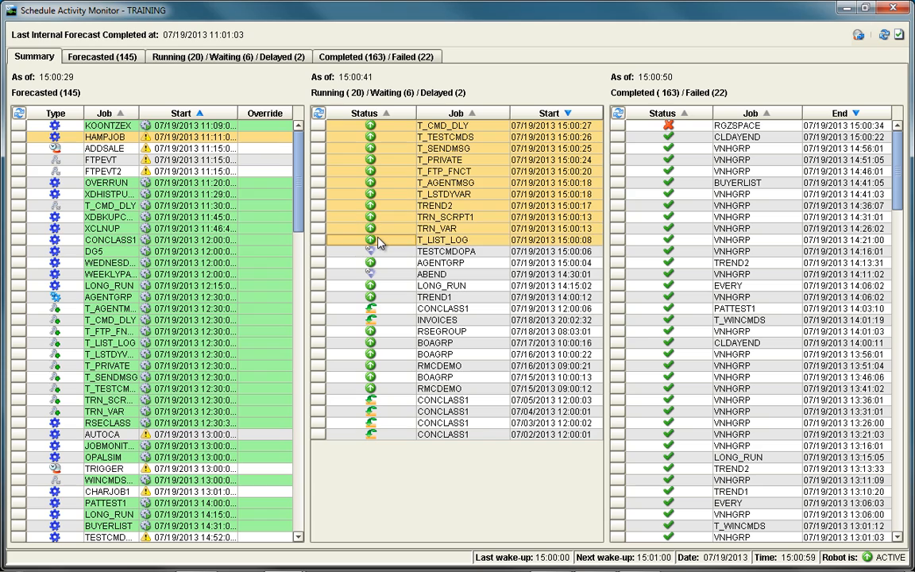
pyautogui.click(379, 253)
pyautogui.moveTo(400, 308)
pyautogui.mouseDown()
pyautogui.moveTo(397, 340)
pyautogui.moveTo(397, 322)
pyautogui.mouseUp()
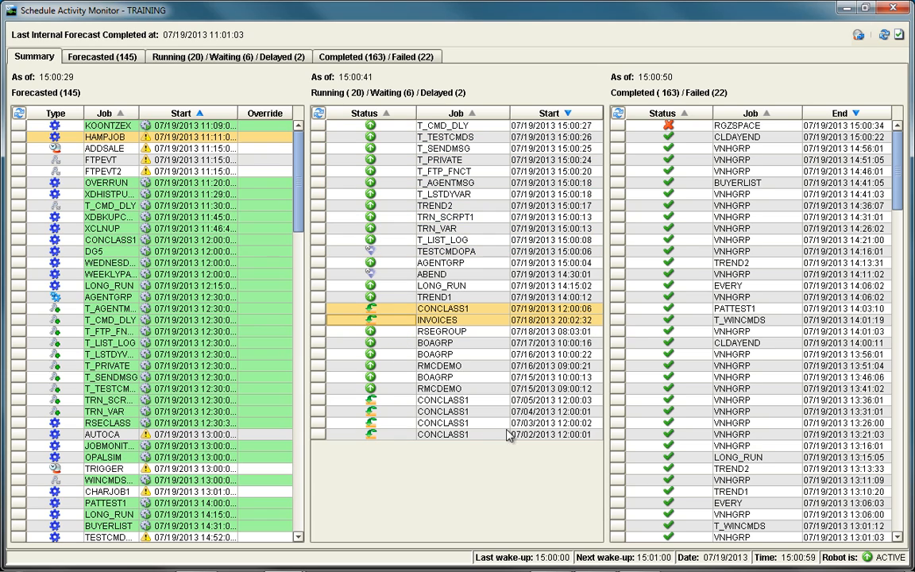
# Step: Examine the completed and failed jobs in the Schedule Activity Monitor and bring up the actions for the RGZSPACE job
pyautogui.click(677, 126)
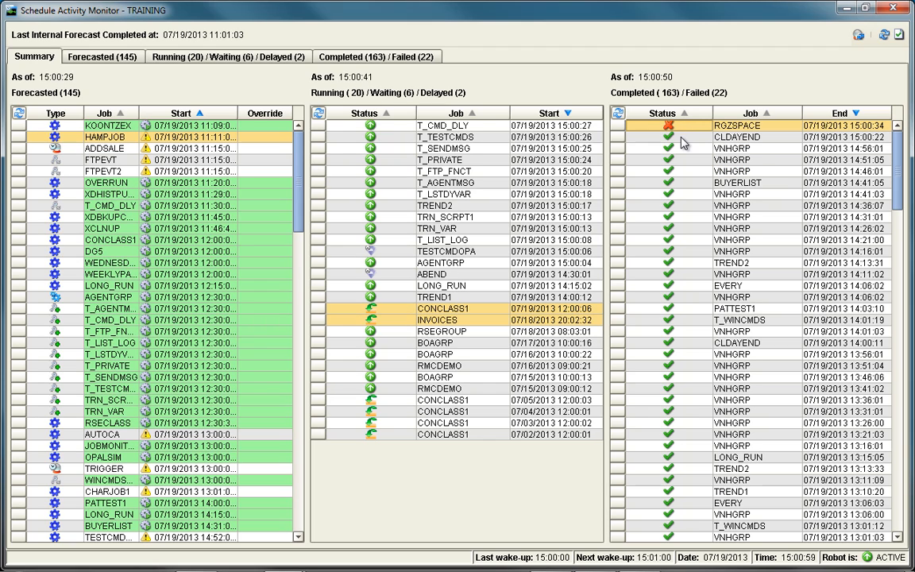
pyautogui.moveTo(682, 142); pyautogui.dragTo(674, 413)
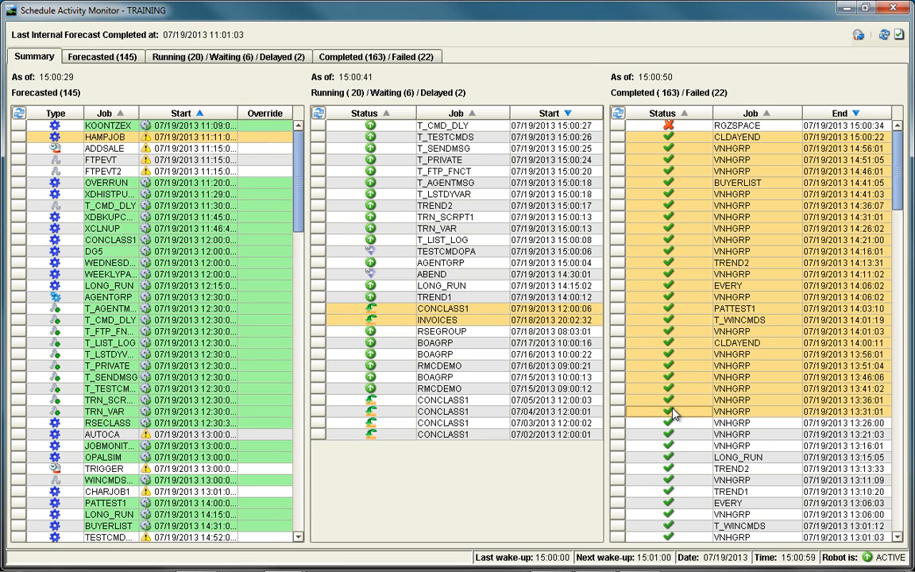
pyautogui.click(671, 264)
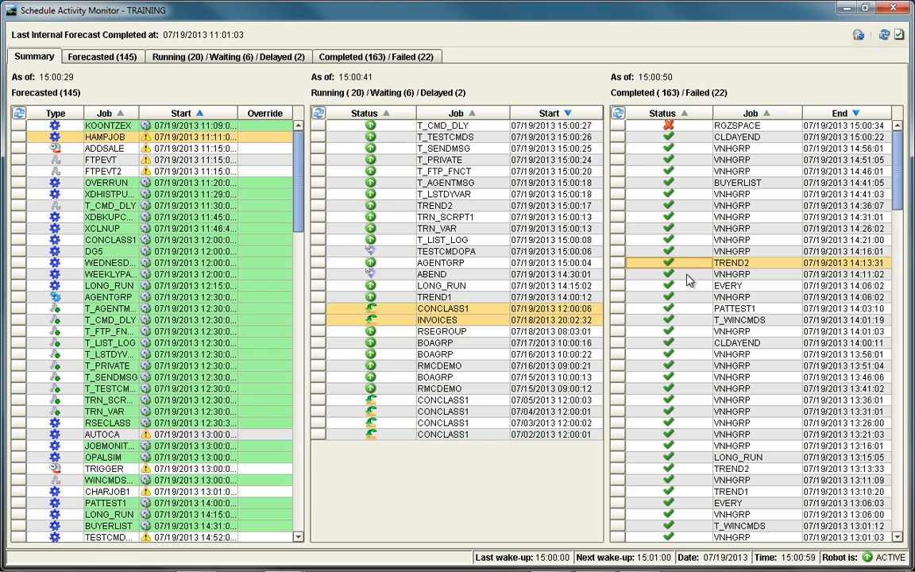
pyautogui.moveTo(689, 127)
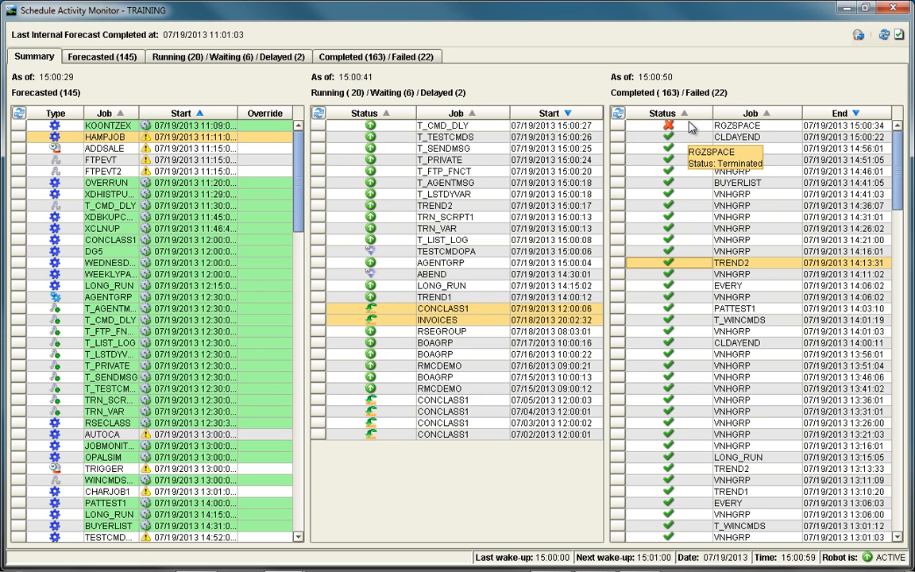
pyautogui.rightClick(679, 126)
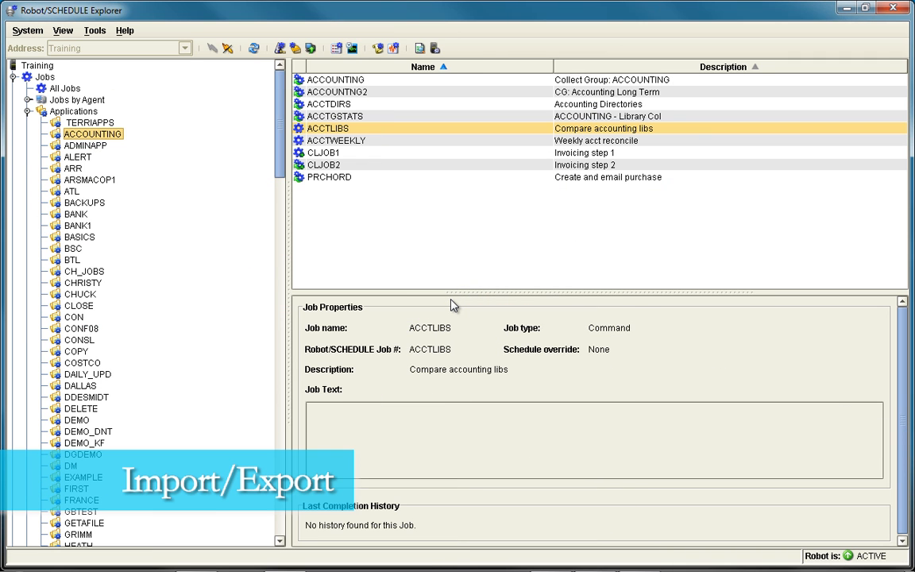
# Step: Export job ACCTLIBS together with its ACCOUNTING application to an XML file named output.xml in the Documents folder
pyautogui.rightClick(435, 131)
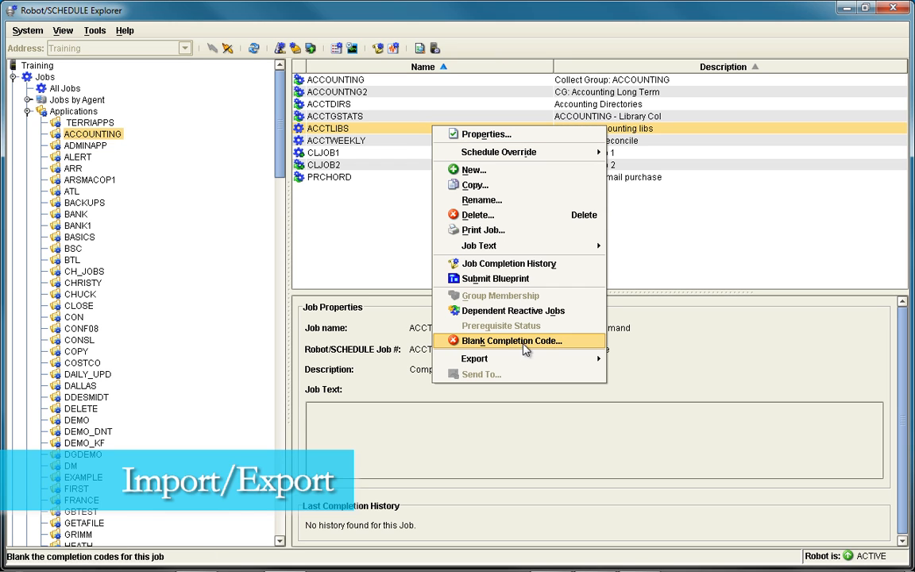
pyautogui.moveTo(524, 367)
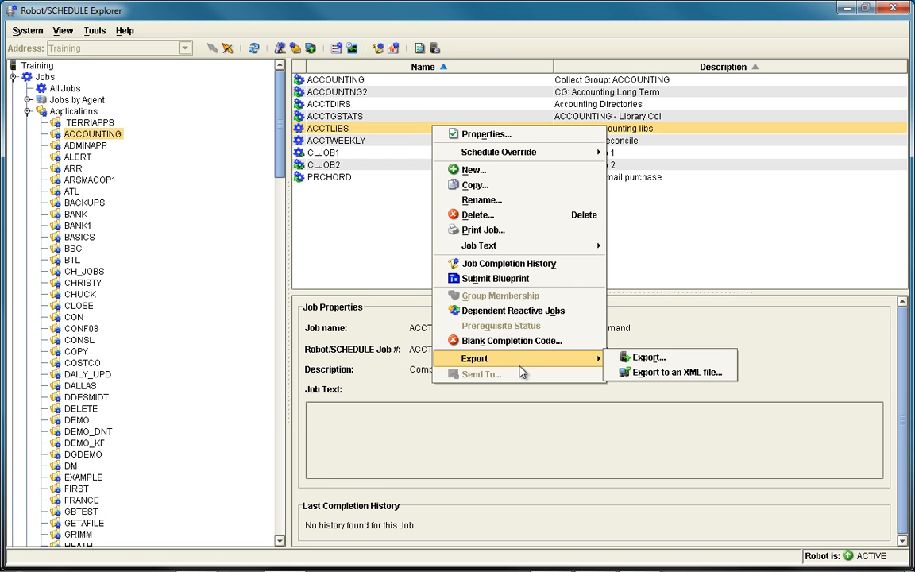
pyautogui.click(687, 377)
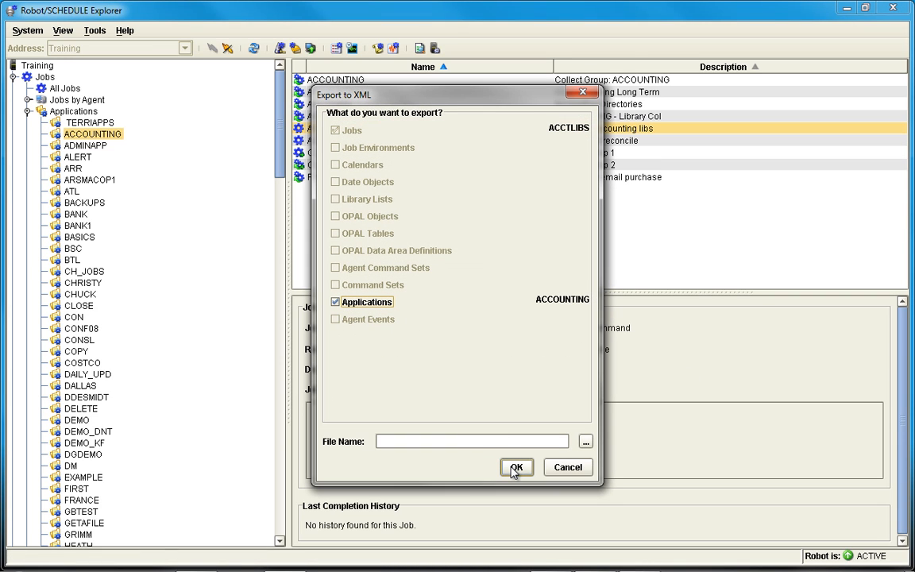
pyautogui.click(466, 441)
pyautogui.write('output')
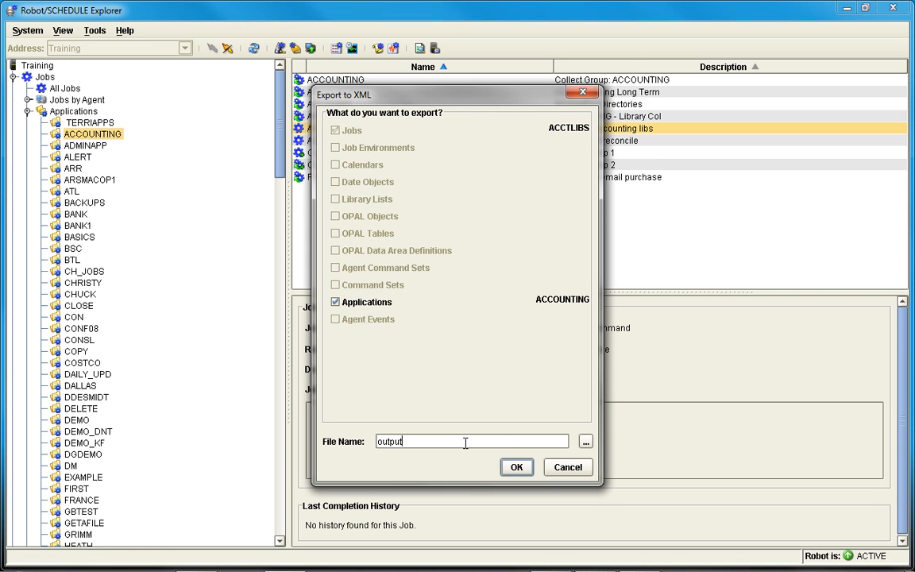
pyautogui.click(517, 468)
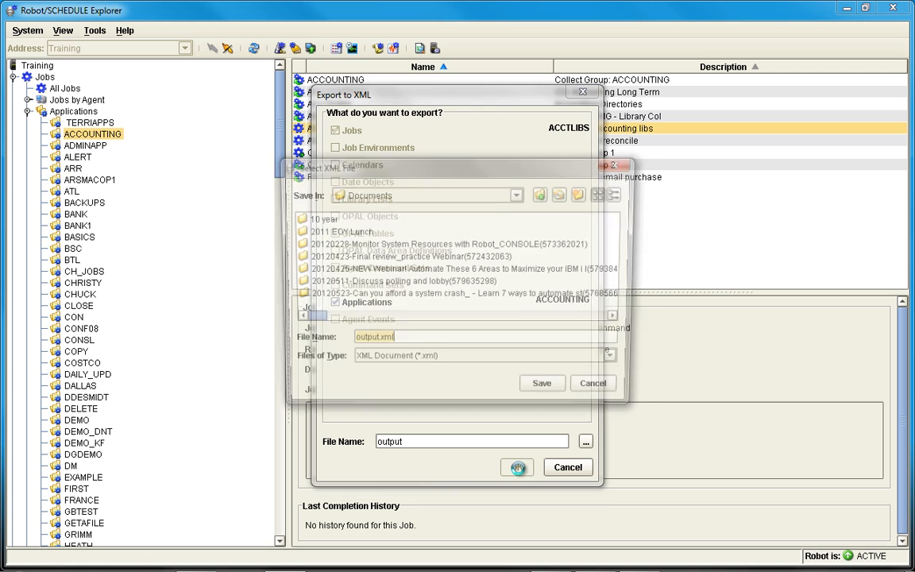
pyautogui.click(568, 394)
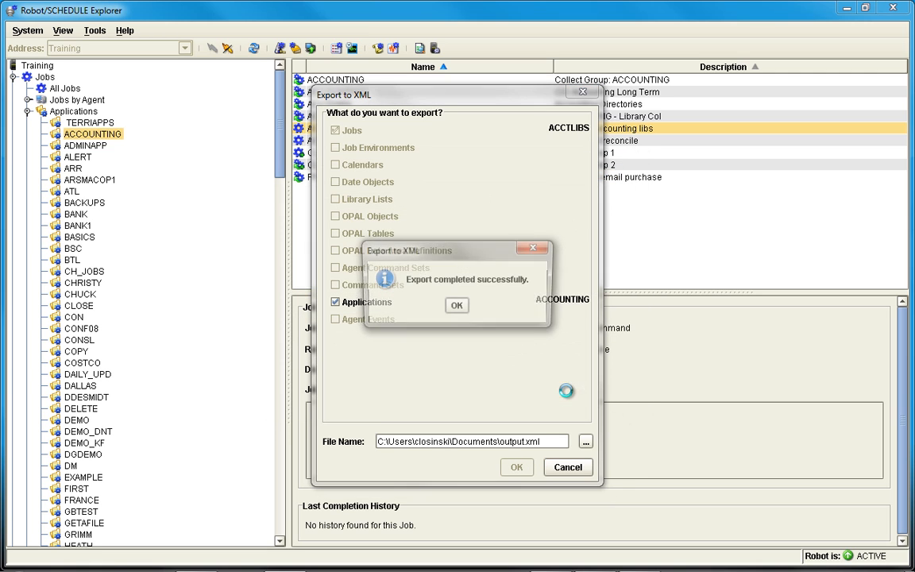
pyautogui.click(457, 308)
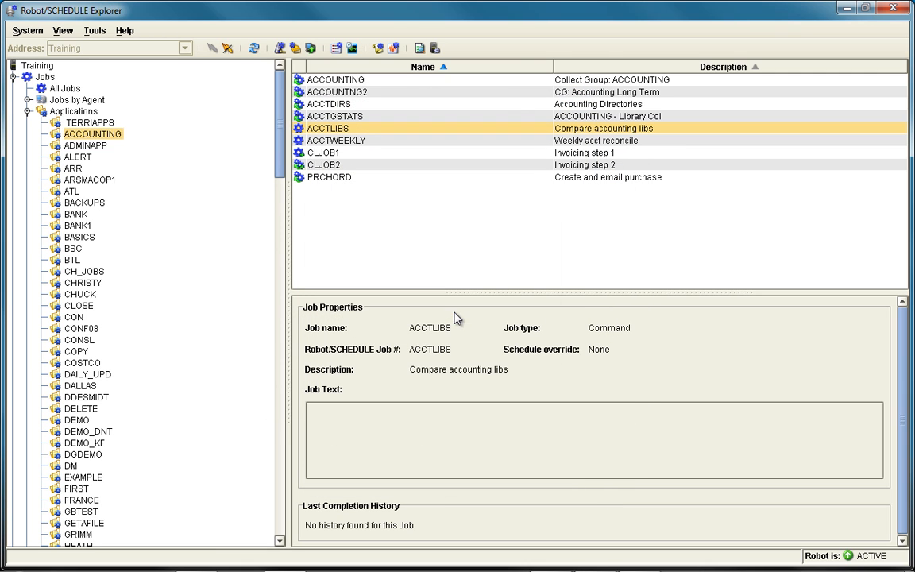